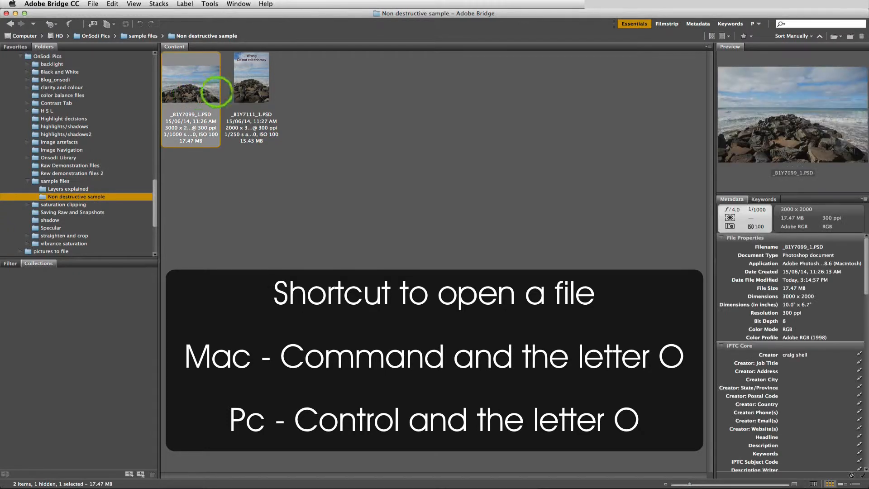
# Step: Select both PSD files in the Non destructive sample folder and open them in Photoshop
pyautogui.keyDown('shift'); pyautogui.click(255, 91); pyautogui.keyUp('shift')
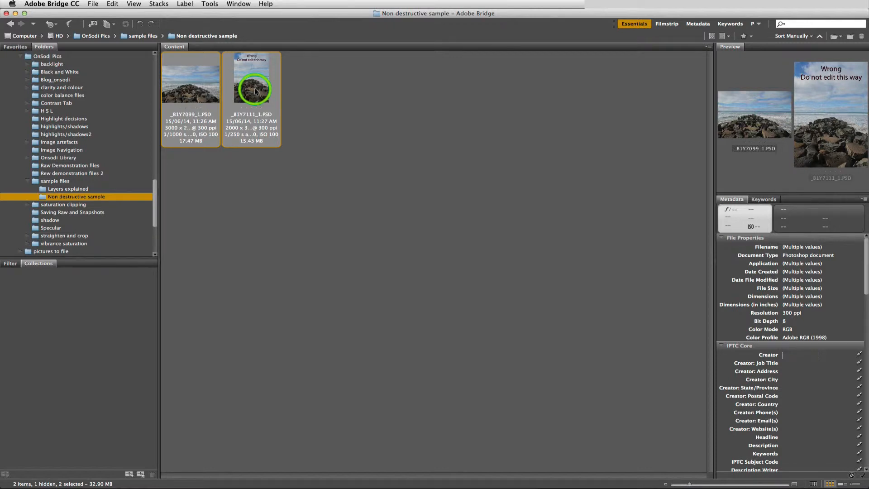
pyautogui.doubleClick(255, 91)
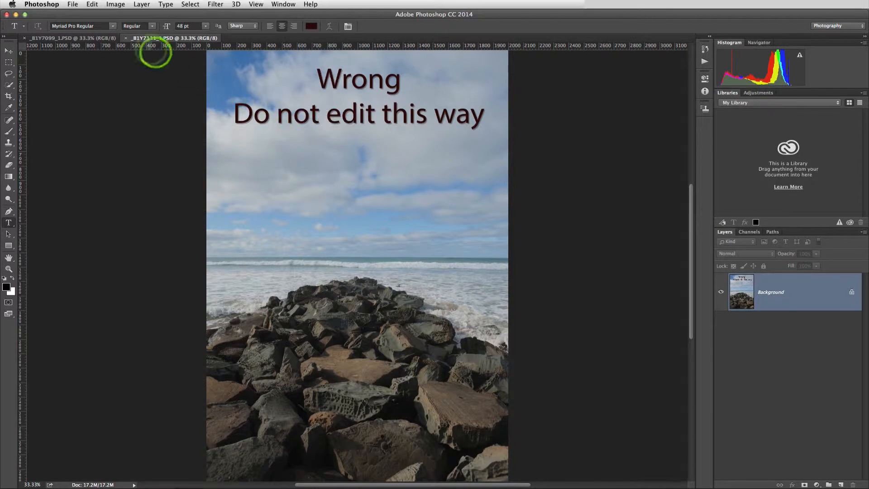
# Step: Apply a Levels adjustment directly to the portrait photo's Background with input levels 10, 0.80 and 224, comparing the preview before confirming
pyautogui.click(115, 5)
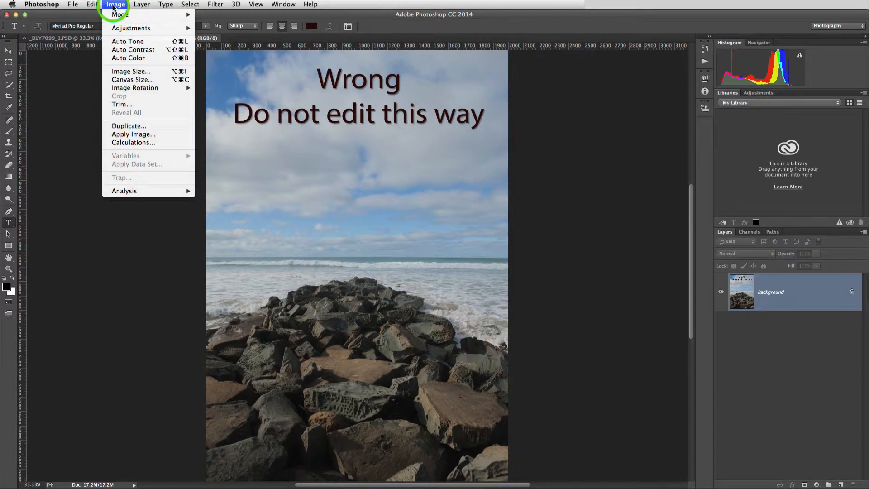
pyautogui.moveTo(116, 30)
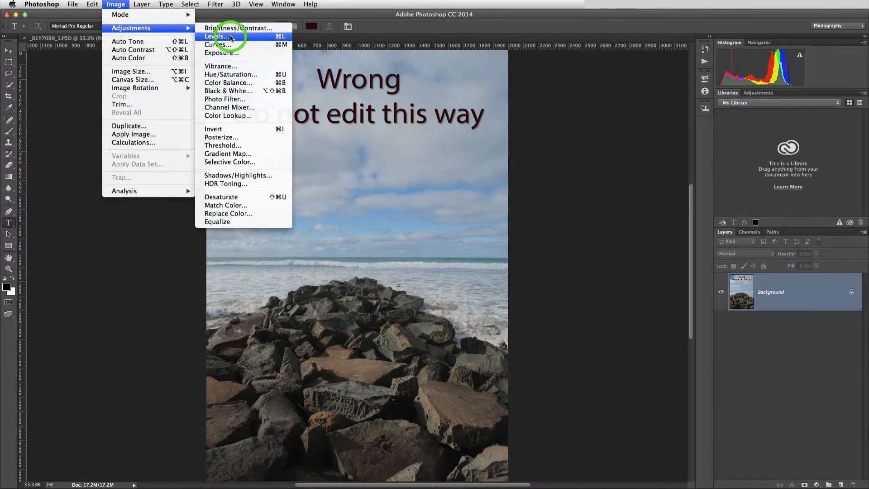
pyautogui.click(231, 38)
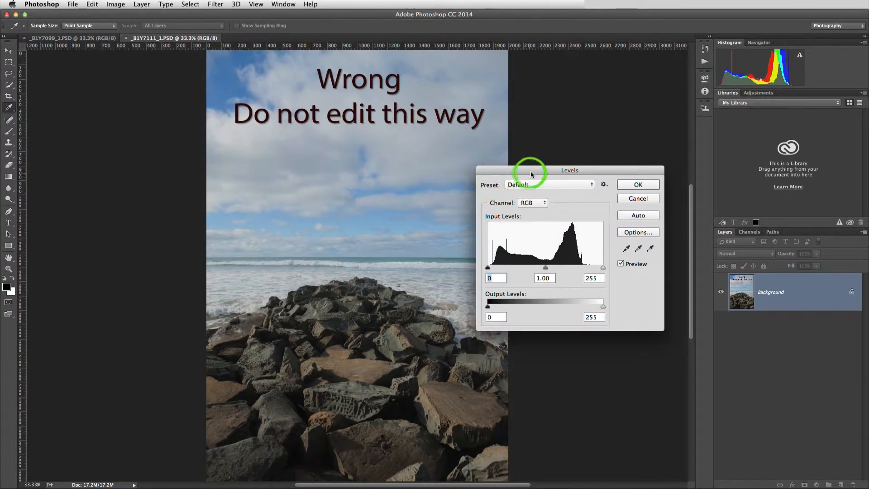
pyautogui.moveTo(528, 174); pyautogui.dragTo(565, 153)
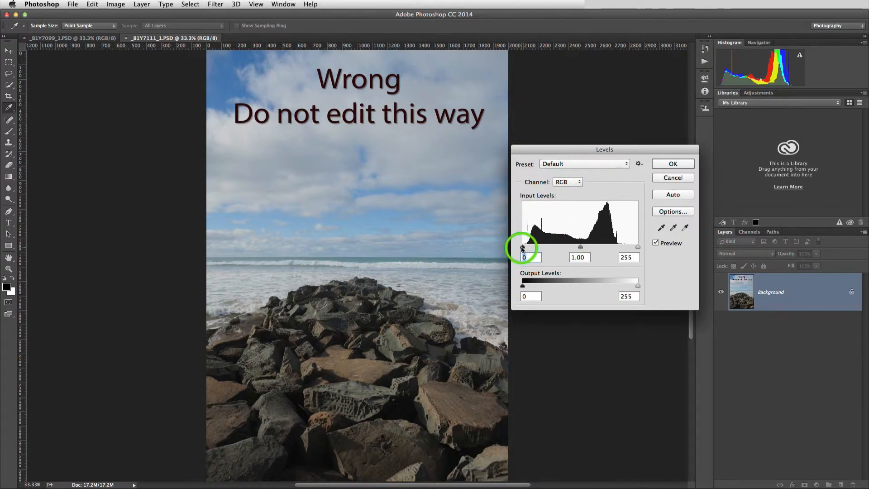
pyautogui.moveTo(523, 247); pyautogui.dragTo(527, 247)
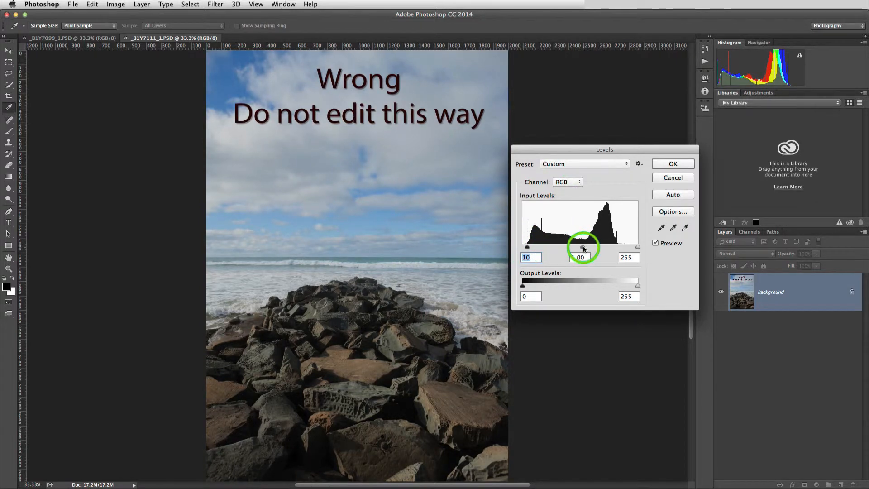
pyautogui.moveTo(583, 249); pyautogui.dragTo(624, 247)
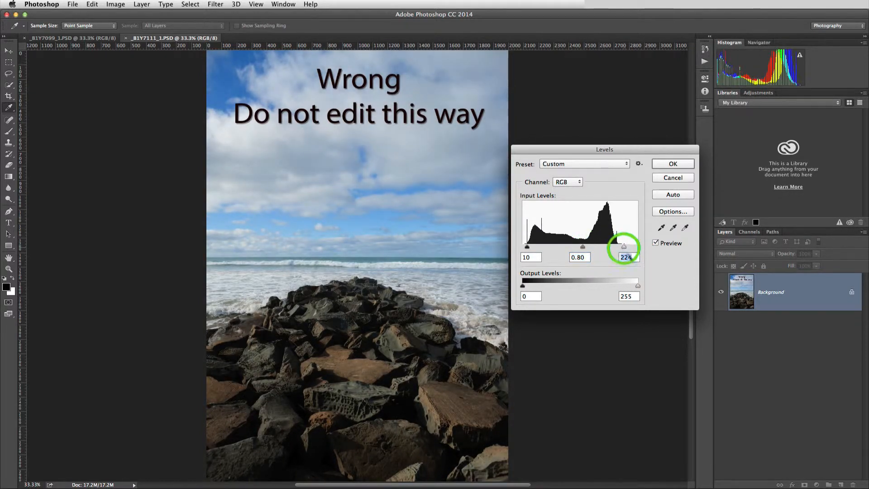
pyautogui.click(656, 243)
pyautogui.click(656, 243)
pyautogui.click(656, 244)
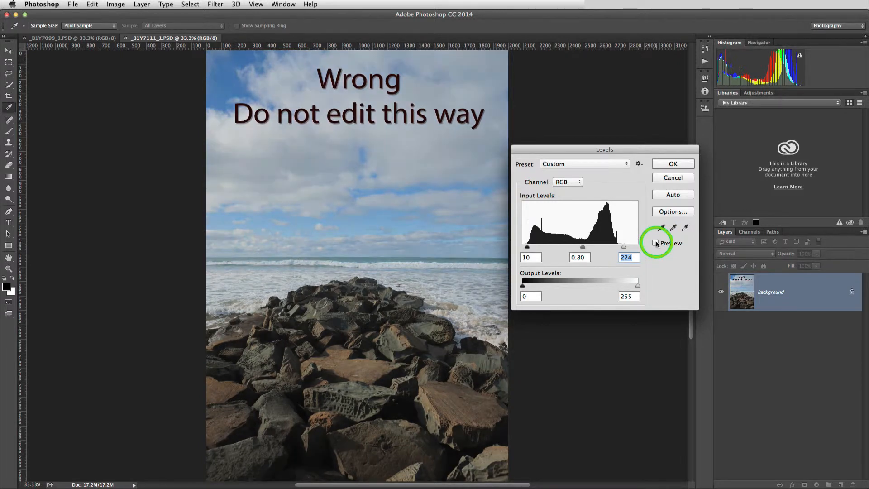
pyautogui.click(656, 243)
pyautogui.click(673, 165)
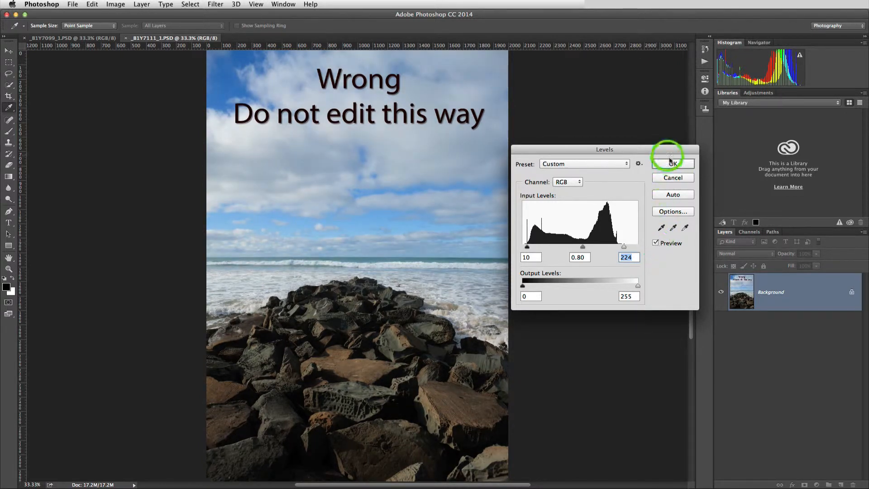
pyautogui.press('t')
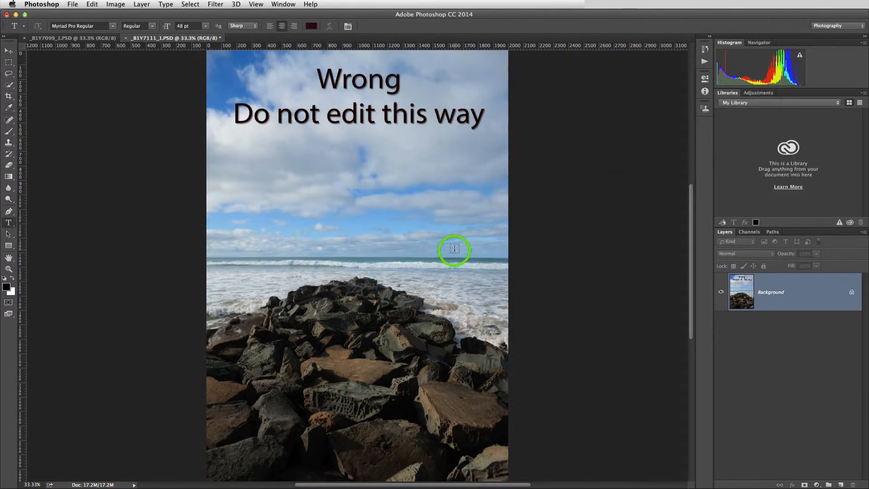
# Step: Apply a Hue/Saturation adjustment directly to the portrait photo's Background with Saturation at +20
pyautogui.click(114, 4)
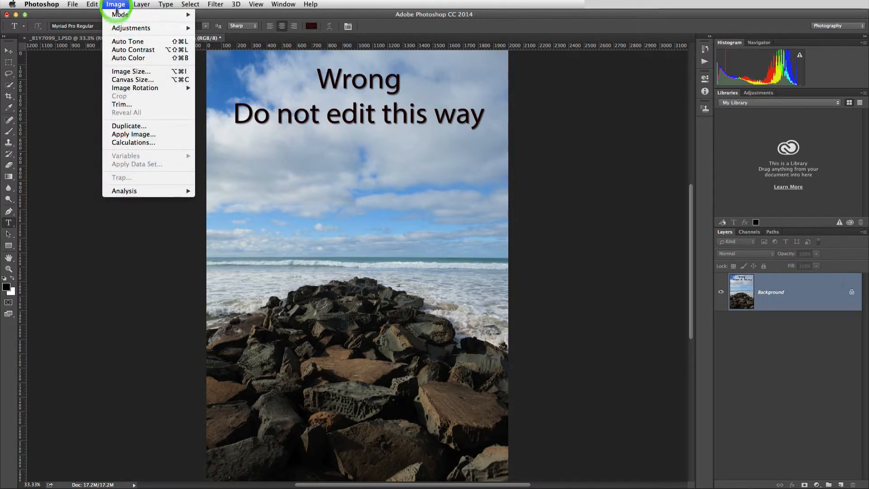
pyautogui.moveTo(131, 28)
pyautogui.click(276, 45)
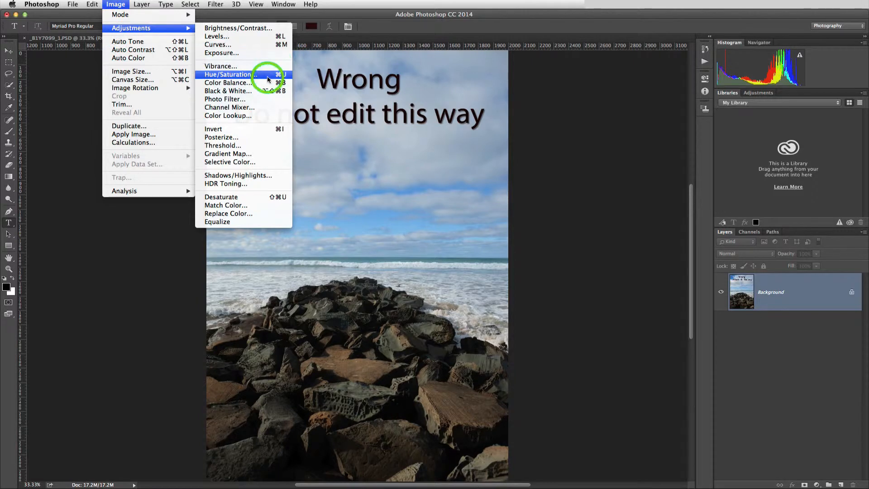
pyautogui.click(267, 80)
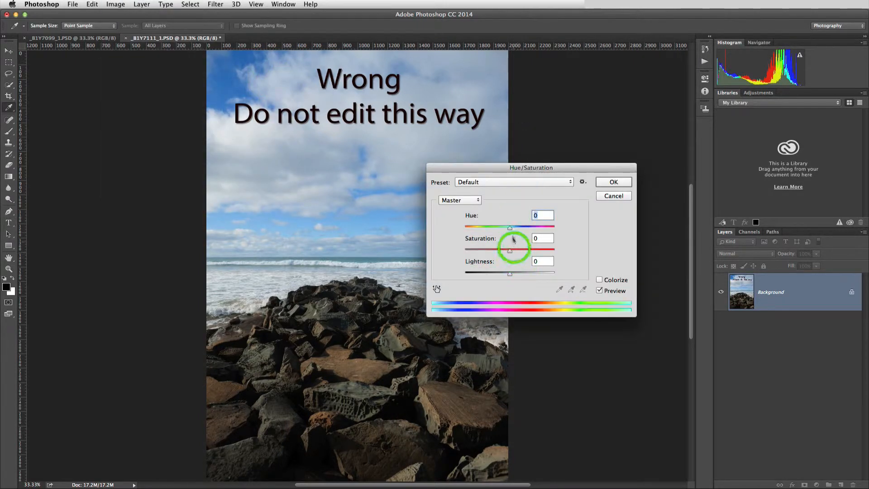
pyautogui.moveTo(509, 250); pyautogui.dragTo(514, 253)
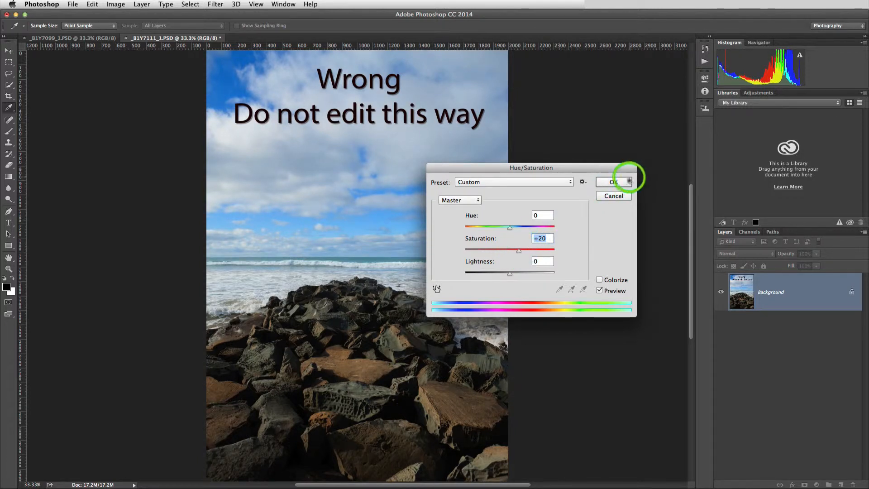
pyautogui.click(616, 187)
pyautogui.press('t')
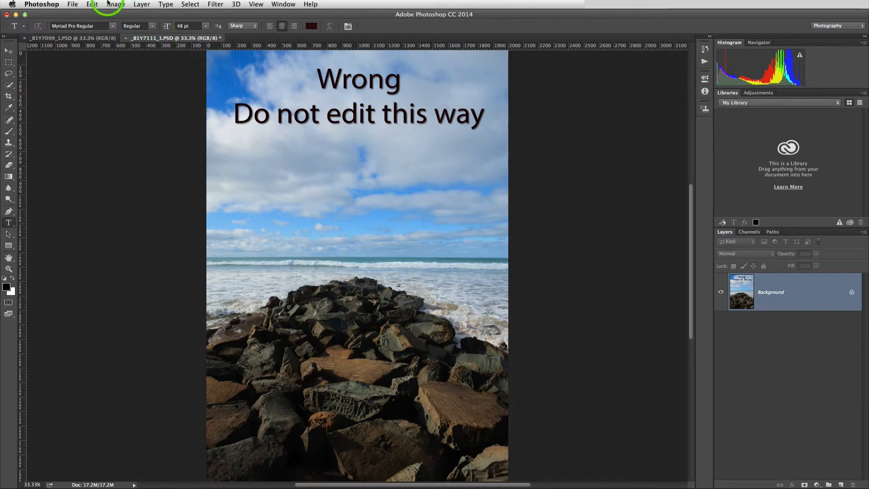
# Step: Apply a Vibrance adjustment directly to the portrait photo's Background with Vibrance at +40
pyautogui.click(112, 5)
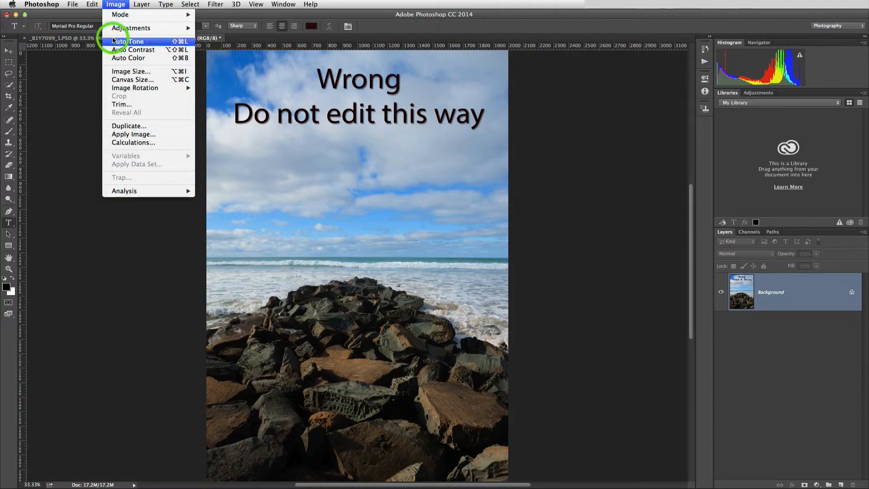
pyautogui.moveTo(120, 29)
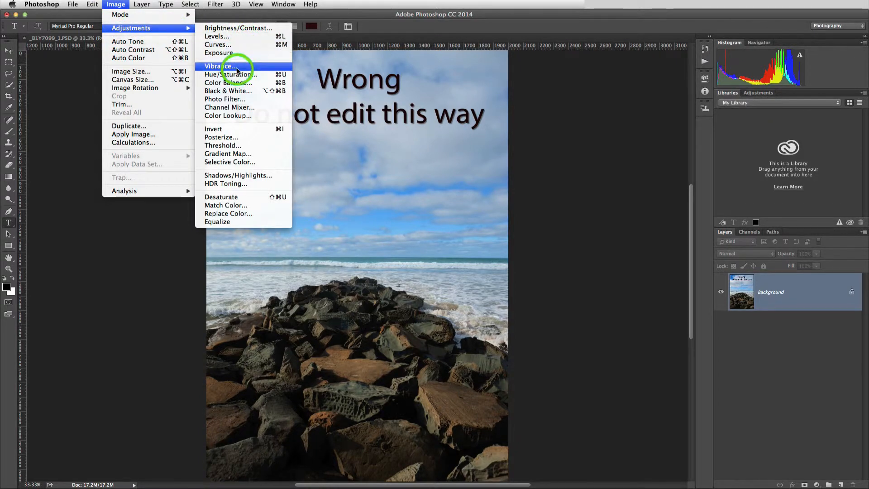
pyautogui.click(221, 67)
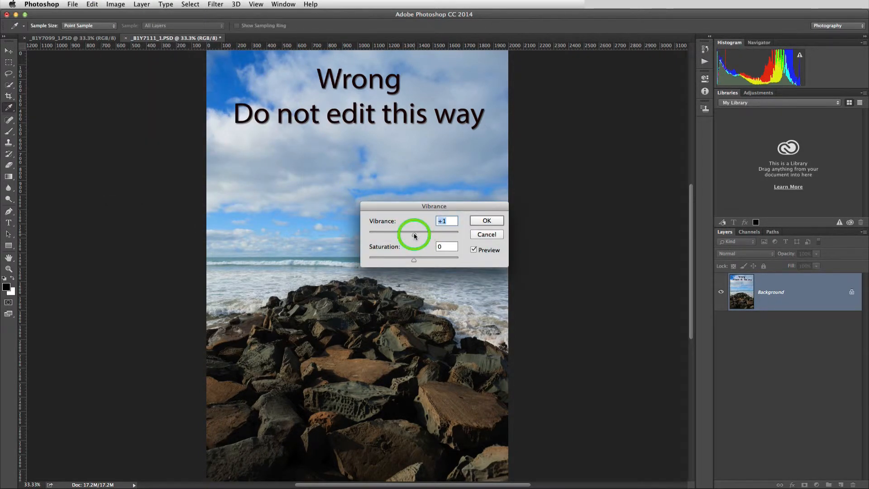
pyautogui.moveTo(415, 236); pyautogui.dragTo(432, 234)
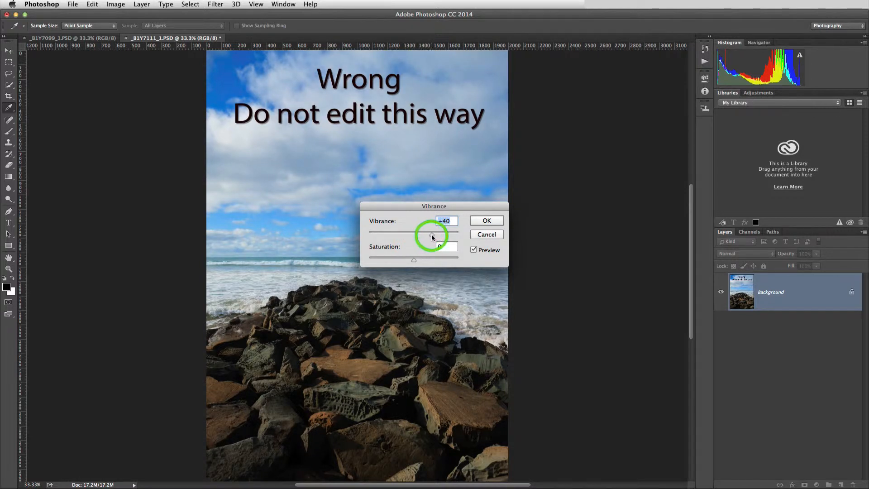
pyautogui.click(492, 220)
pyautogui.press('t')
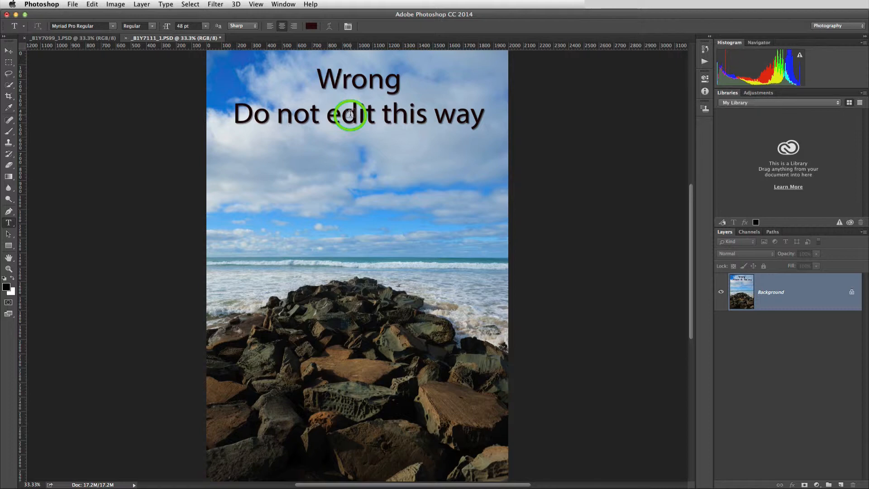
# Step: Save the portrait photo in Photoshop format as Beach_portrait.psd in the Non destructive sample folder and close it
pyautogui.click(72, 5)
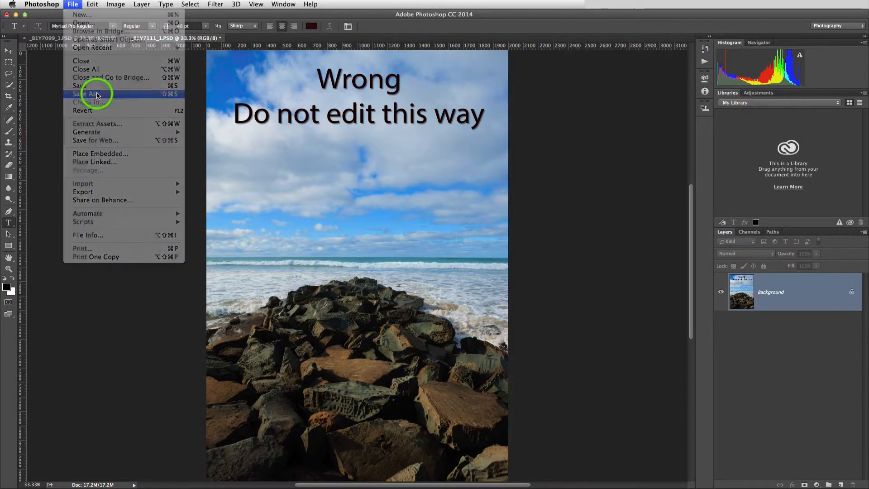
pyautogui.click(96, 95)
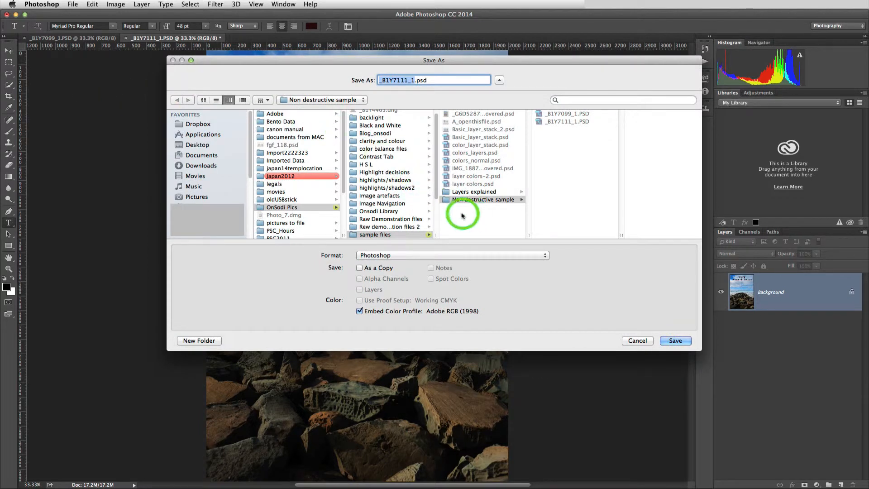
pyautogui.click(483, 202)
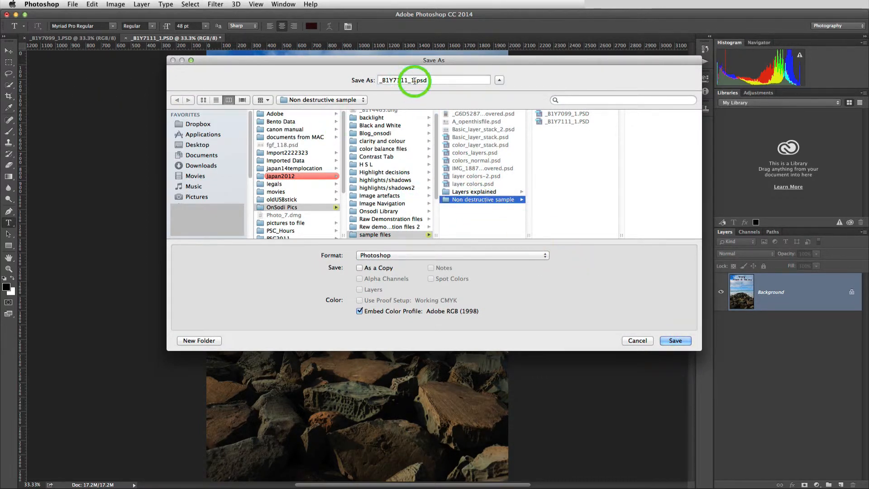
pyautogui.doubleClick(414, 81)
pyautogui.write('Beach_p')
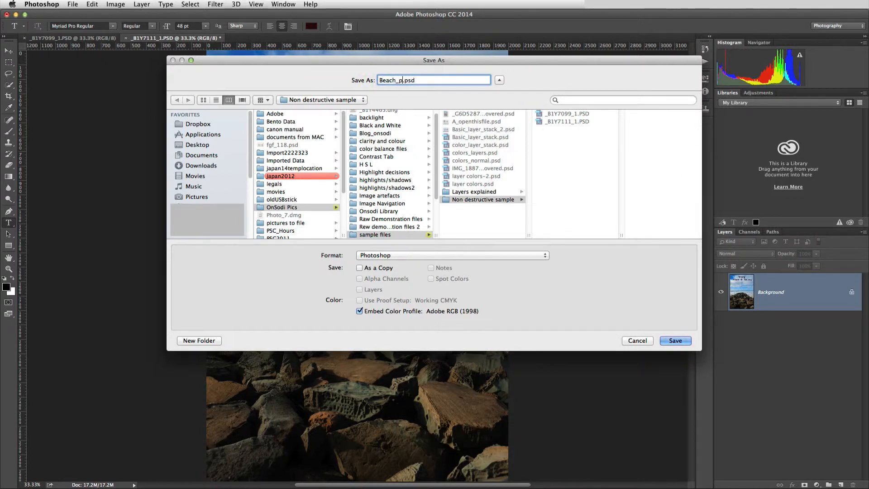
pyautogui.write('ortrait')
pyautogui.click(679, 341)
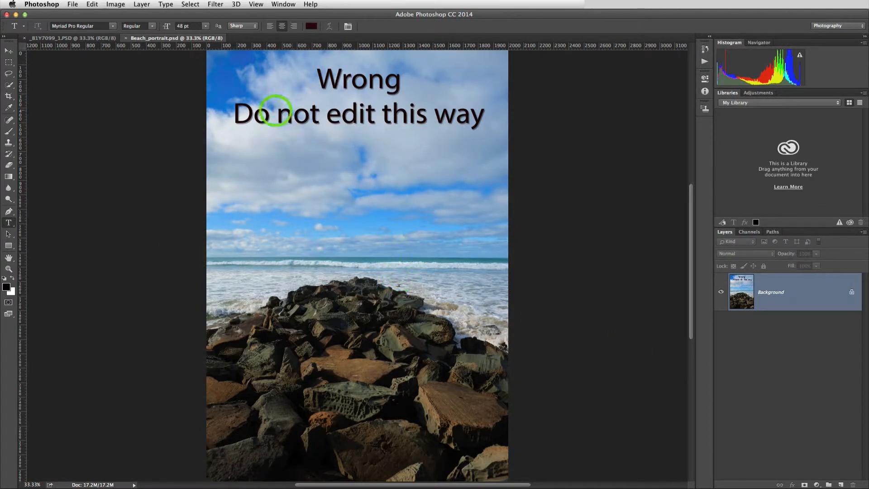
pyautogui.click(126, 38)
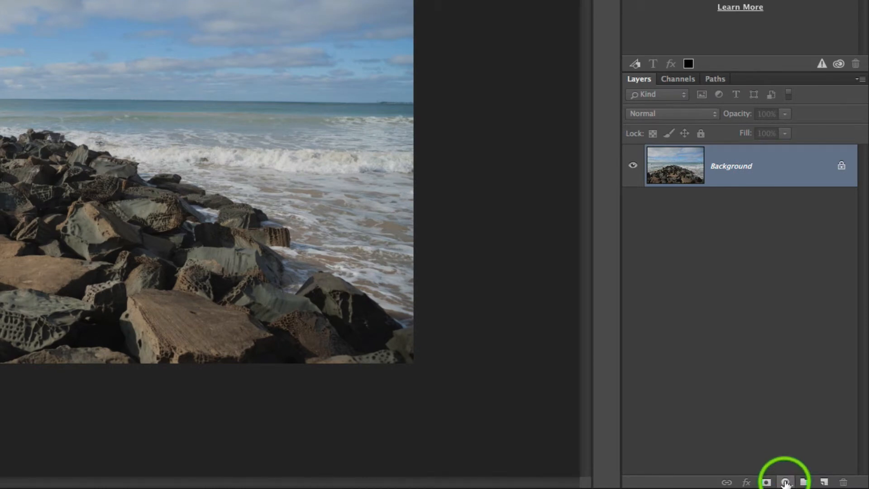
# Step: Add a Levels adjustment layer above the landscape photo's Background with input levels 10, 0.80 and 224 and output white 253
pyautogui.click(785, 482)
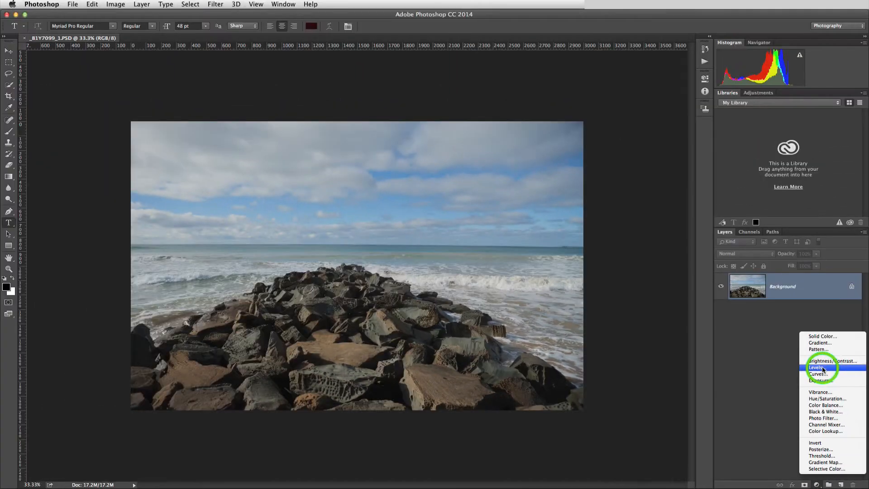
pyautogui.click(822, 368)
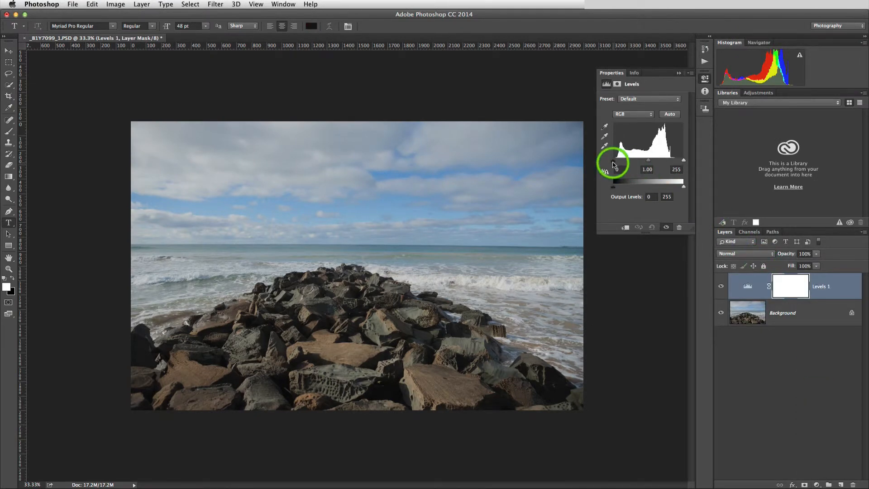
pyautogui.moveTo(613, 163); pyautogui.dragTo(675, 162)
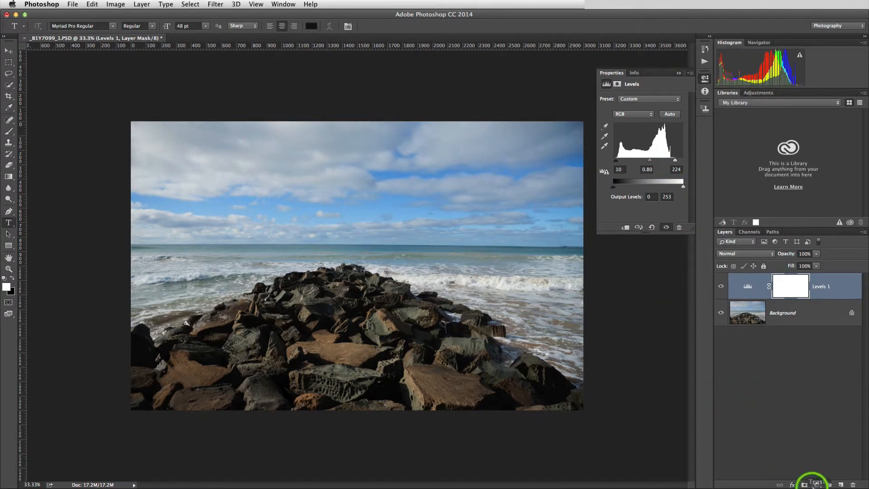
# Step: Add a Hue/Saturation adjustment layer above the Levels layer with Saturation at 20, and deselect all layers
pyautogui.click(815, 484)
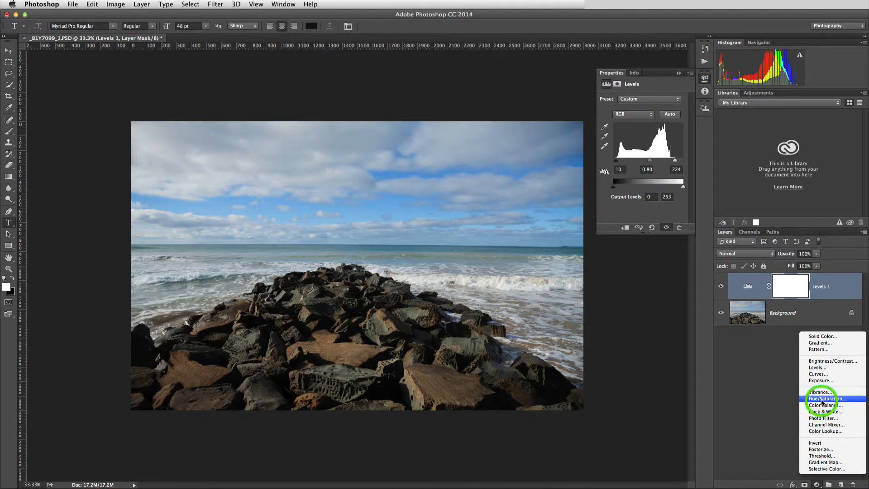
pyautogui.click(821, 401)
pyautogui.click(671, 140)
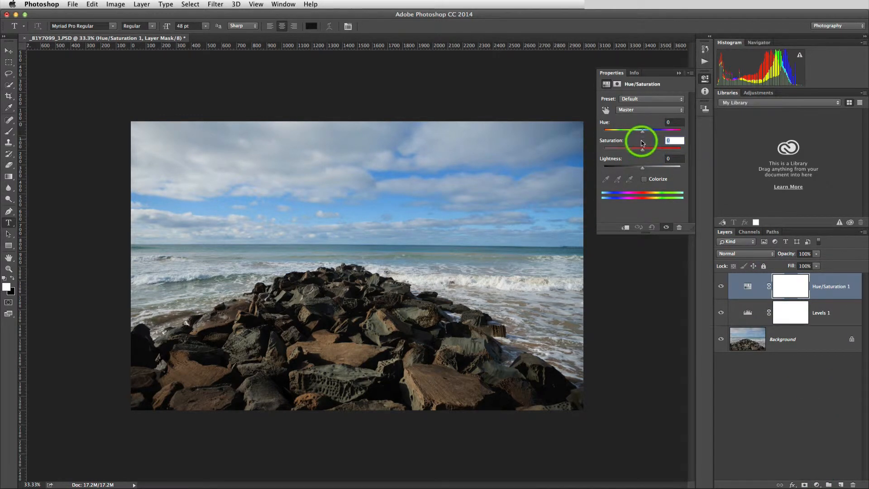
pyautogui.write('20')
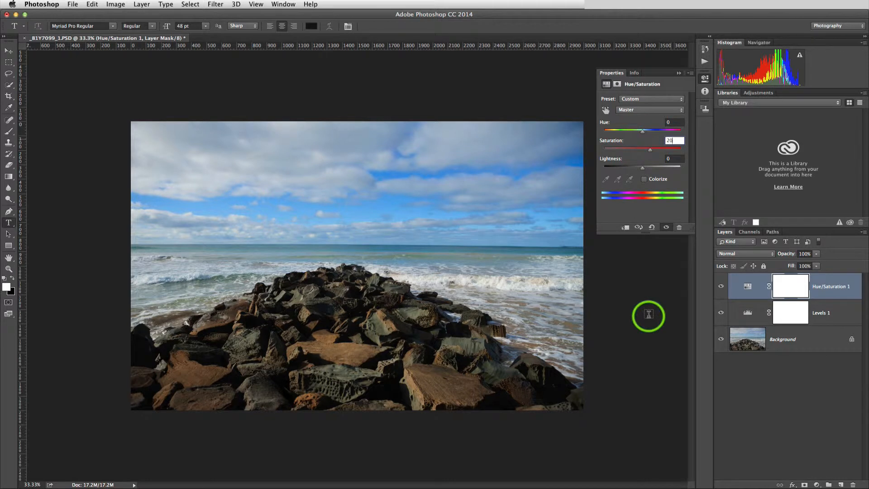
pyautogui.click(759, 379)
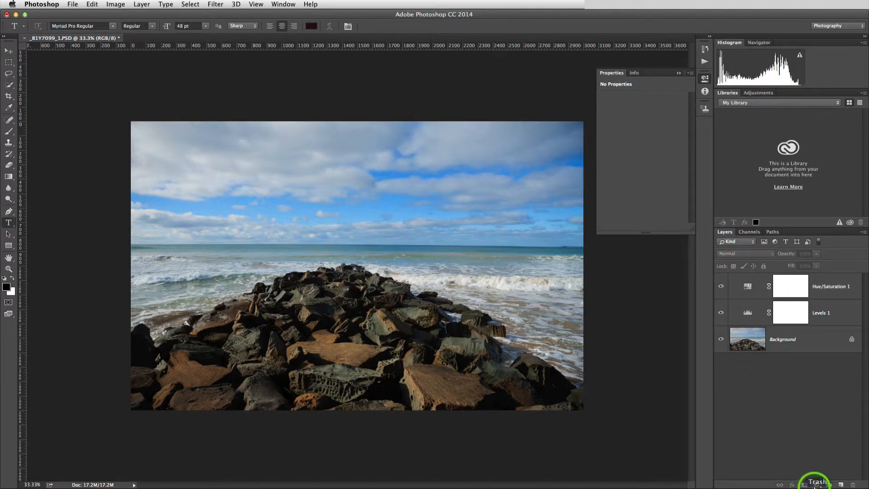
# Step: Add a Vibrance adjustment layer above the Hue/Saturation layer with Vibrance at +40
pyautogui.click(816, 484)
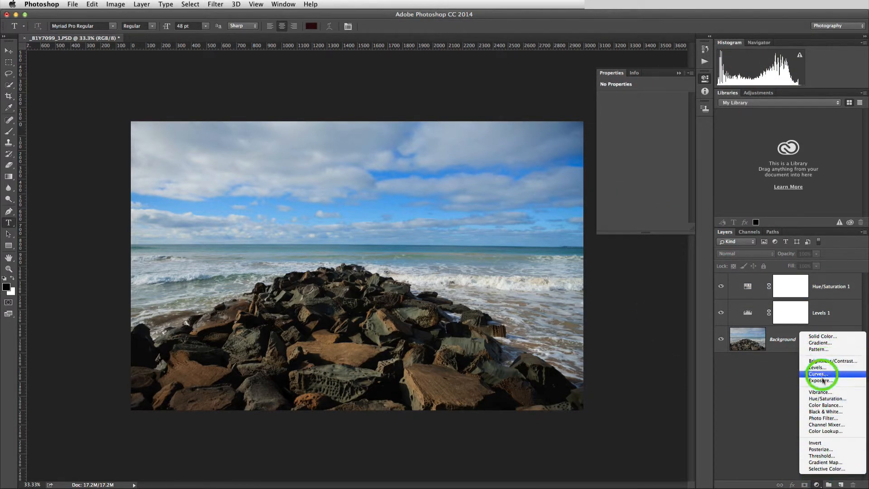
pyautogui.click(822, 392)
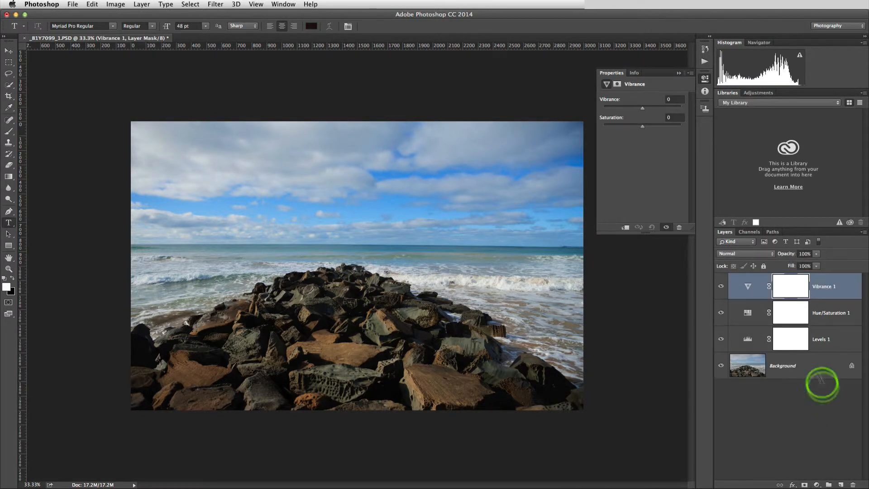
pyautogui.click(671, 99)
pyautogui.write('4')
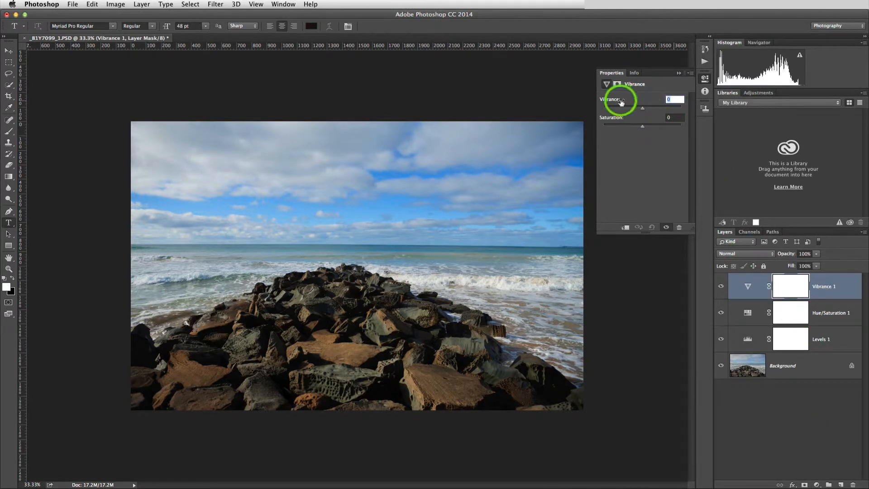
pyautogui.write('0')
pyautogui.press('Return')
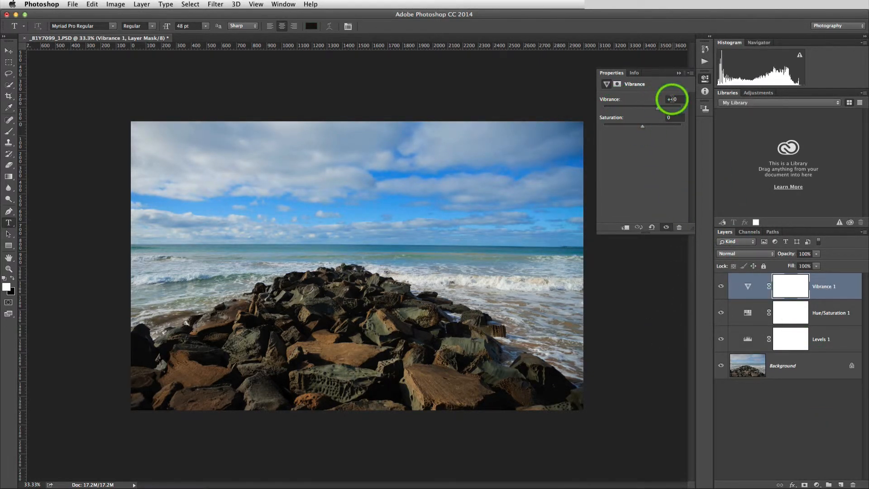
# Step: Save the landscape photo in Photoshop format as Beach_landscape.psd in the Non destructive sample folder and close it
pyautogui.click(72, 4)
pyautogui.click(91, 93)
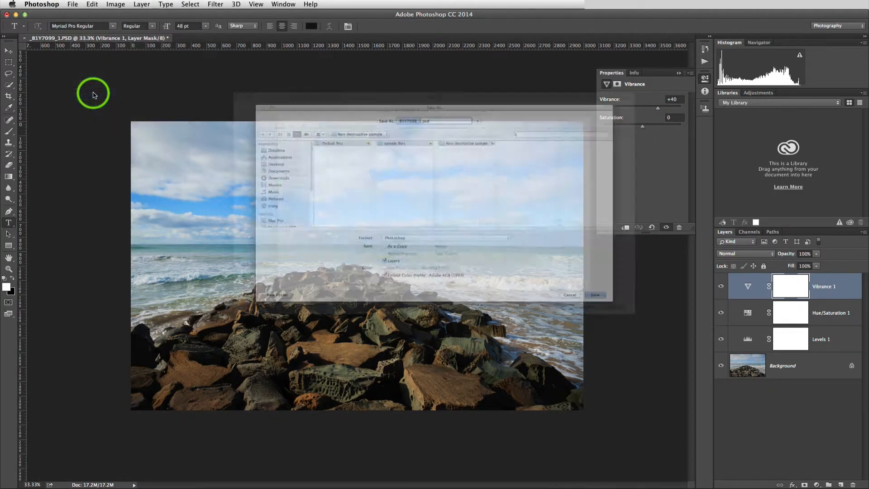
pyautogui.write('Beach')
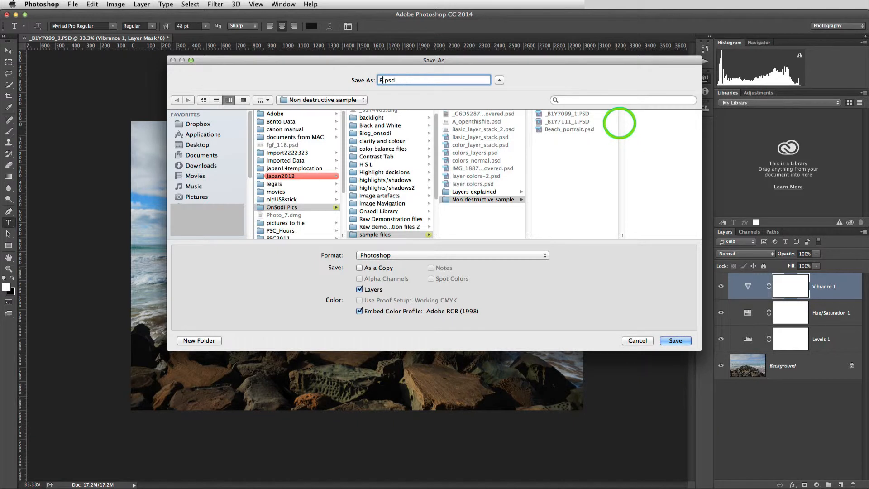
pyautogui.write('_lans')
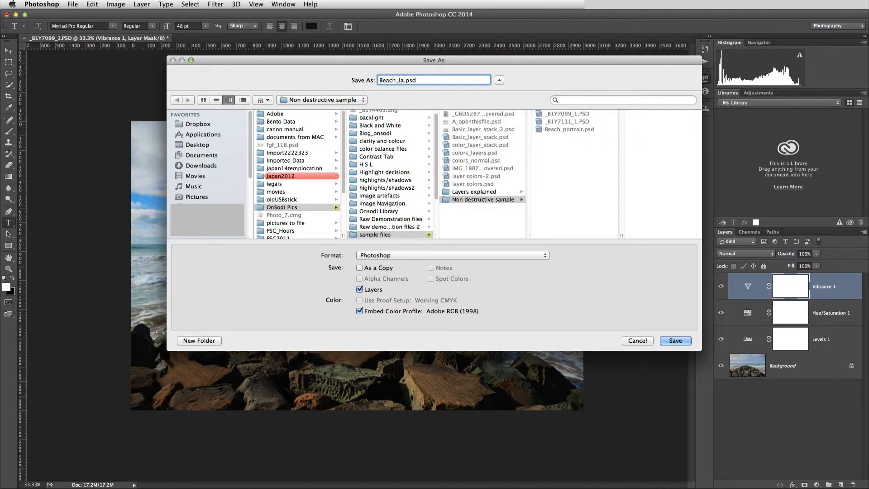
pyautogui.press('BackSpace')
pyautogui.write('dscape')
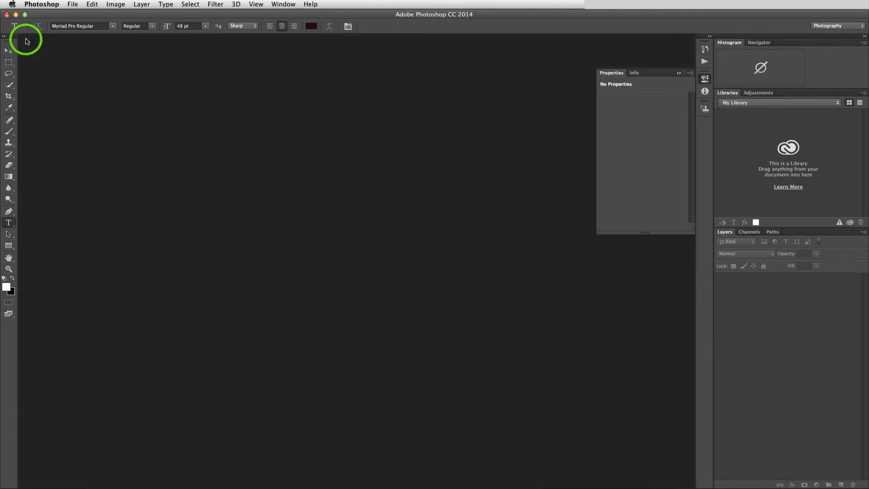
pyautogui.click(381, 306)
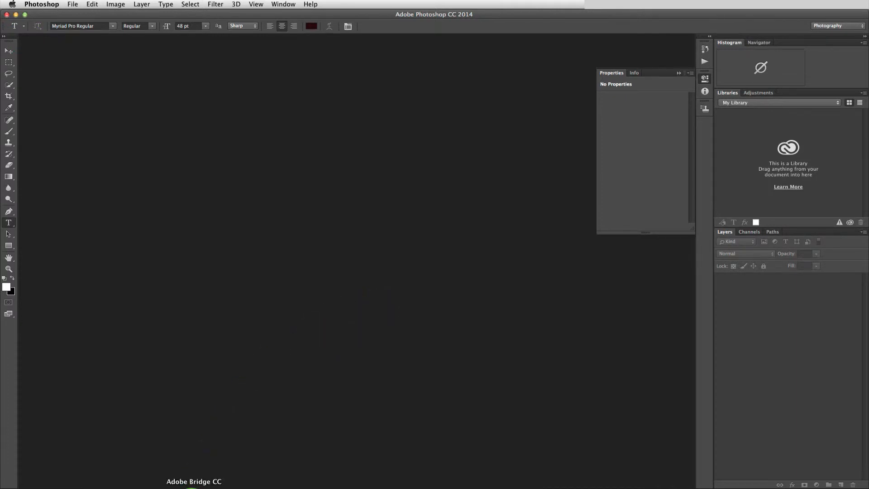
# Step: Switch to Adobe Bridge and open Beach_landscape.psd and Beach_portrait.psd together in Photoshop
pyautogui.click(193, 487)
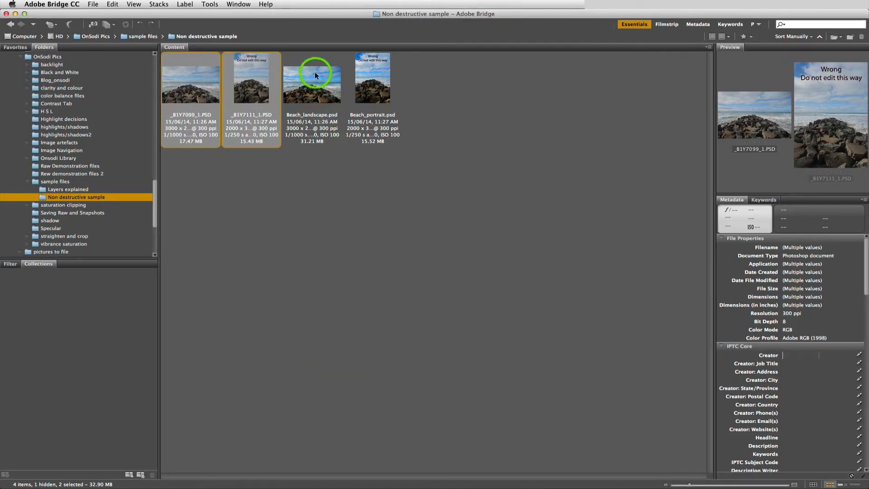
pyautogui.click(311, 86)
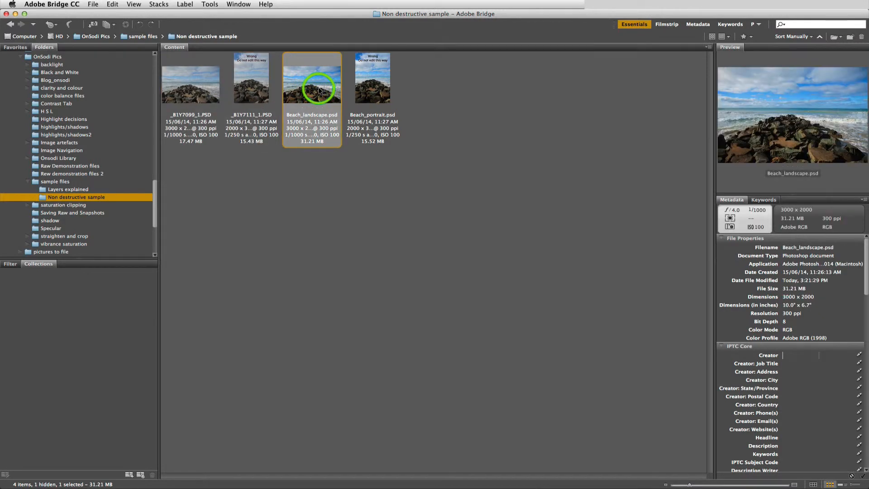
pyautogui.click(371, 91)
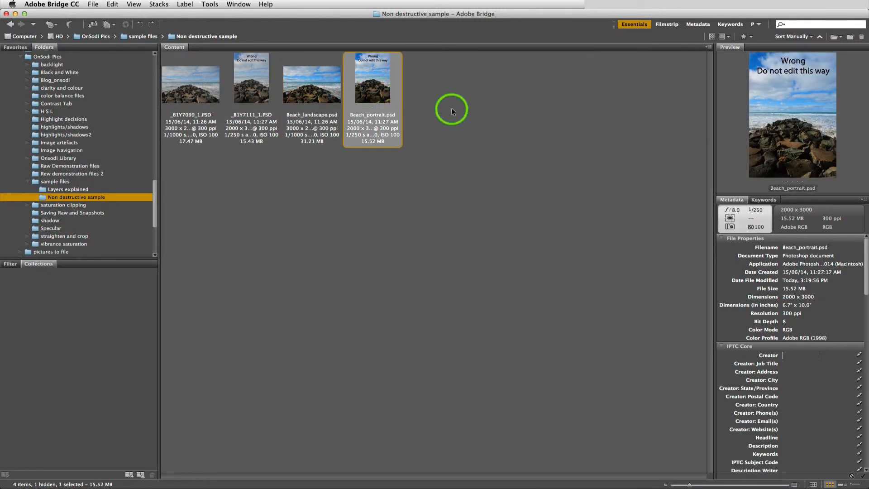
pyautogui.keyDown('shift'); pyautogui.click(323, 90); pyautogui.keyUp('shift')
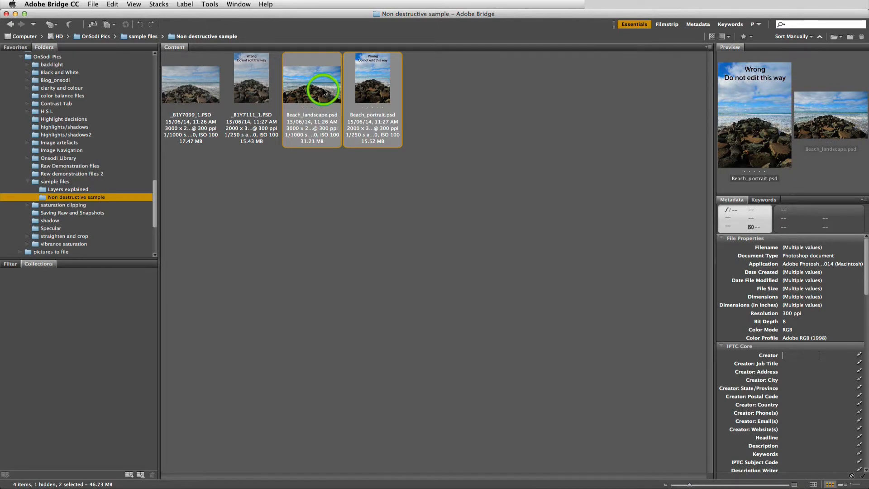
pyautogui.doubleClick(322, 90)
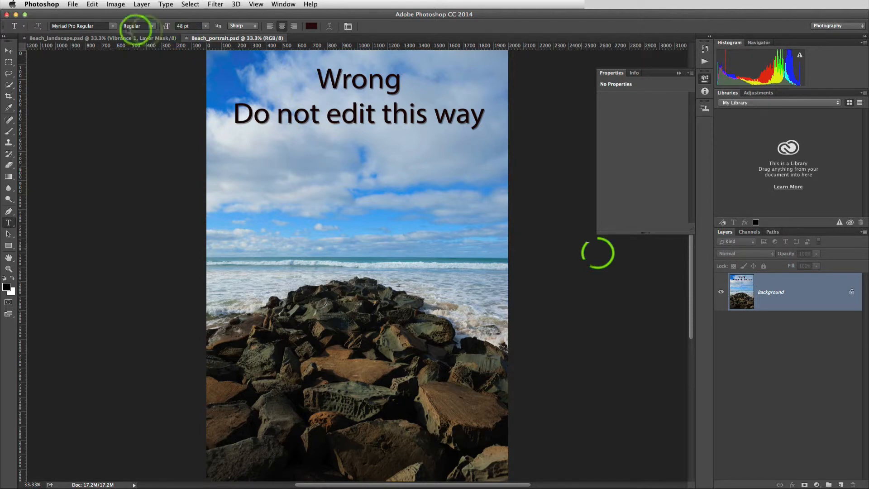
# Step: In Beach_landscape.psd, change the Vibrance adjustment layer's Vibrance to -33
pyautogui.click(64, 39)
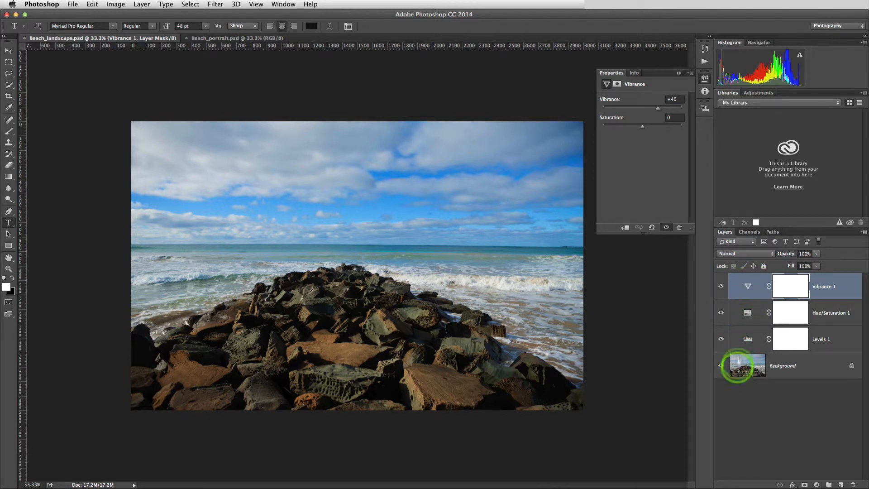
pyautogui.click(748, 286)
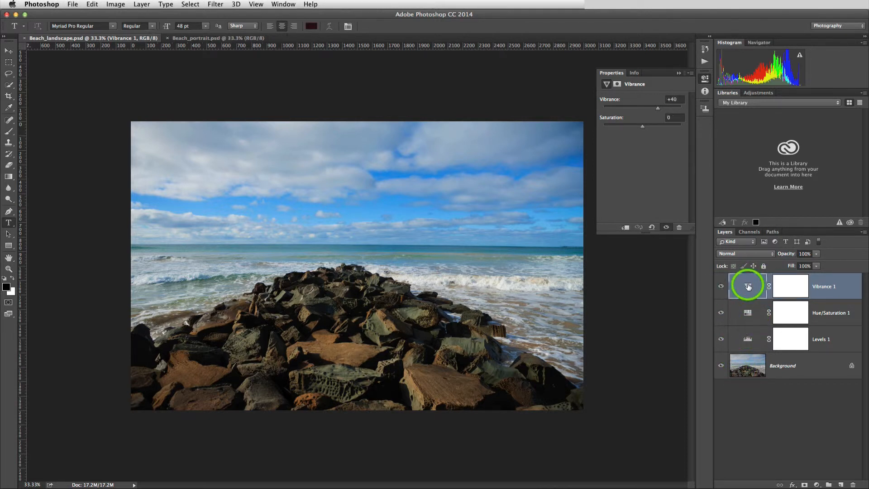
pyautogui.moveTo(661, 110); pyautogui.dragTo(629, 110)
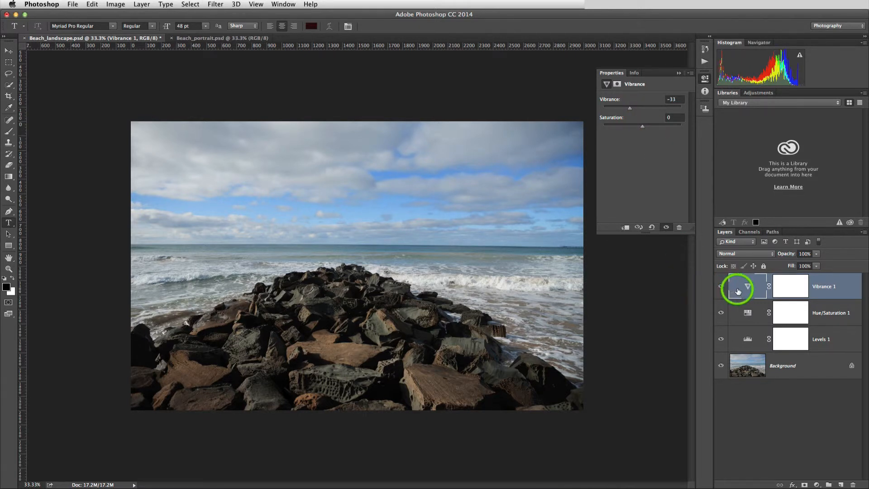
# Step: In the landscape photo's Hue/Saturation layer, set the Master saturation to -30 and the Blues saturation to +63
pyautogui.click(739, 310)
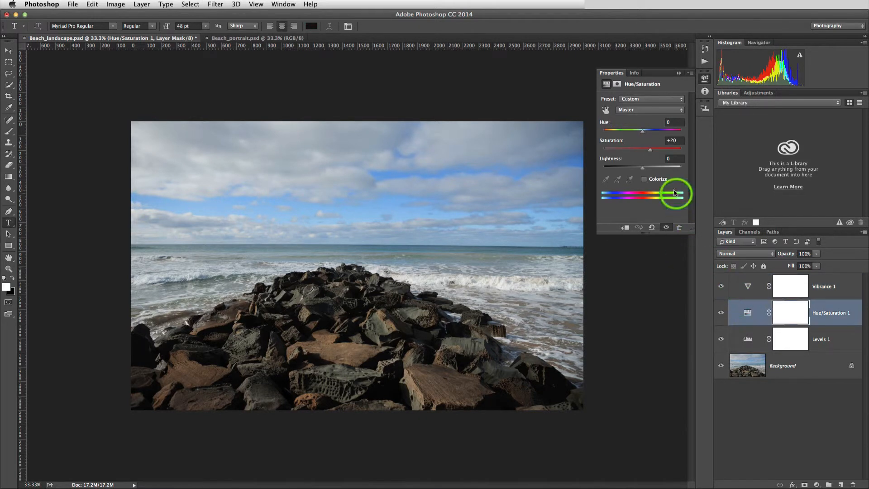
pyautogui.moveTo(650, 149); pyautogui.dragTo(632, 151)
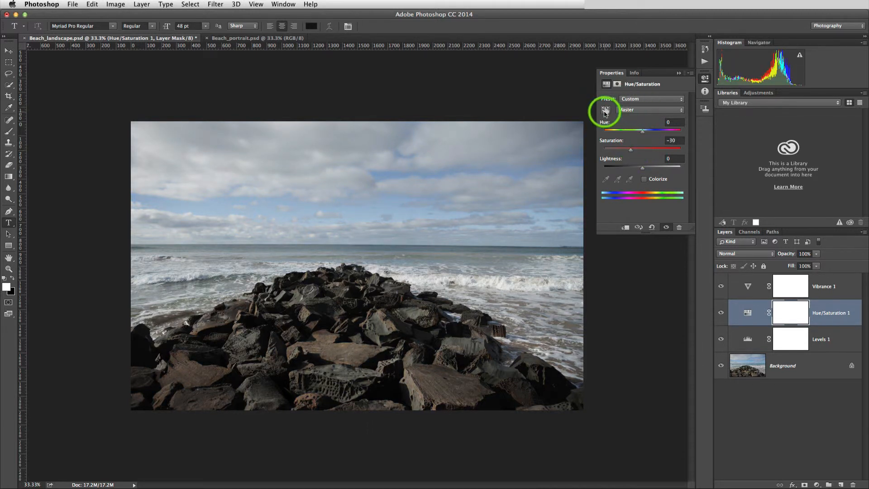
pyautogui.click(638, 109)
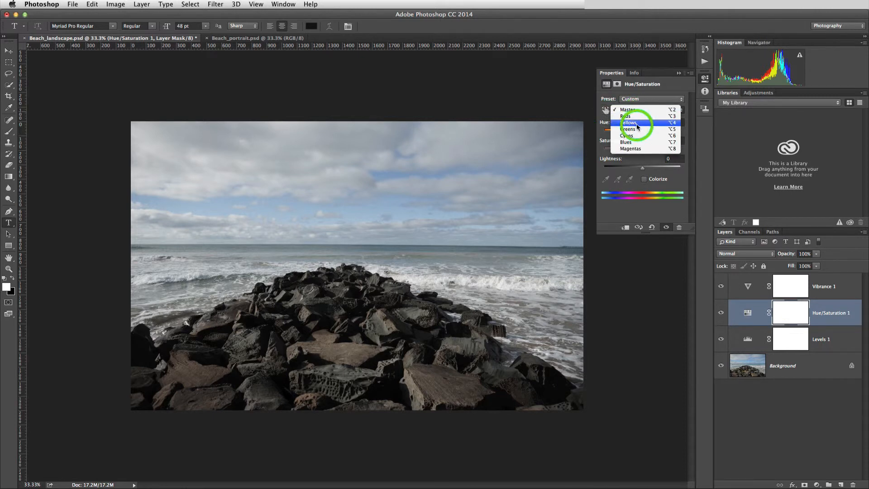
pyautogui.click(626, 142)
pyautogui.moveTo(642, 148); pyautogui.dragTo(667, 152)
pyautogui.click(784, 307)
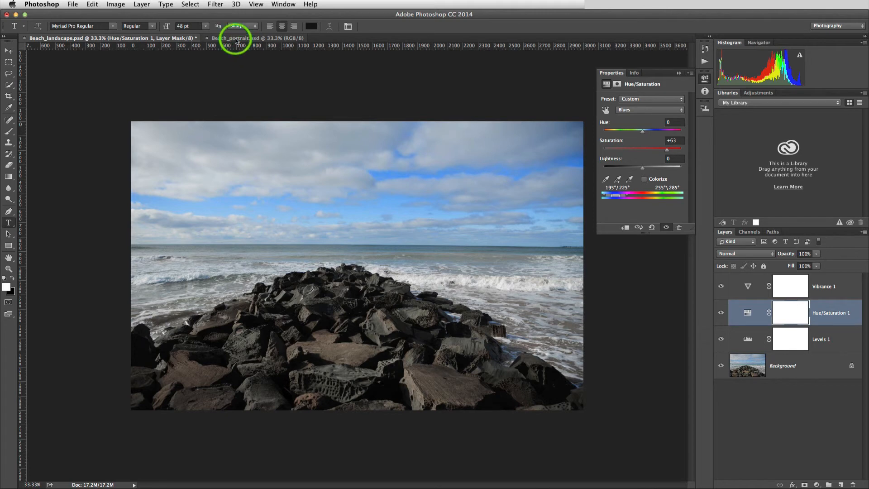
# Step: Bring up Beach_portrait.psd to compare its directly applied edits with the layered landscape photo
pyautogui.click(233, 38)
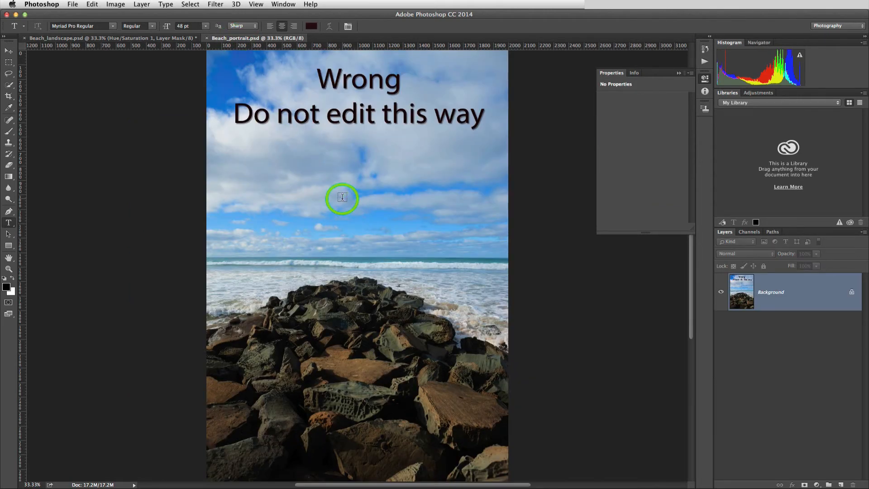